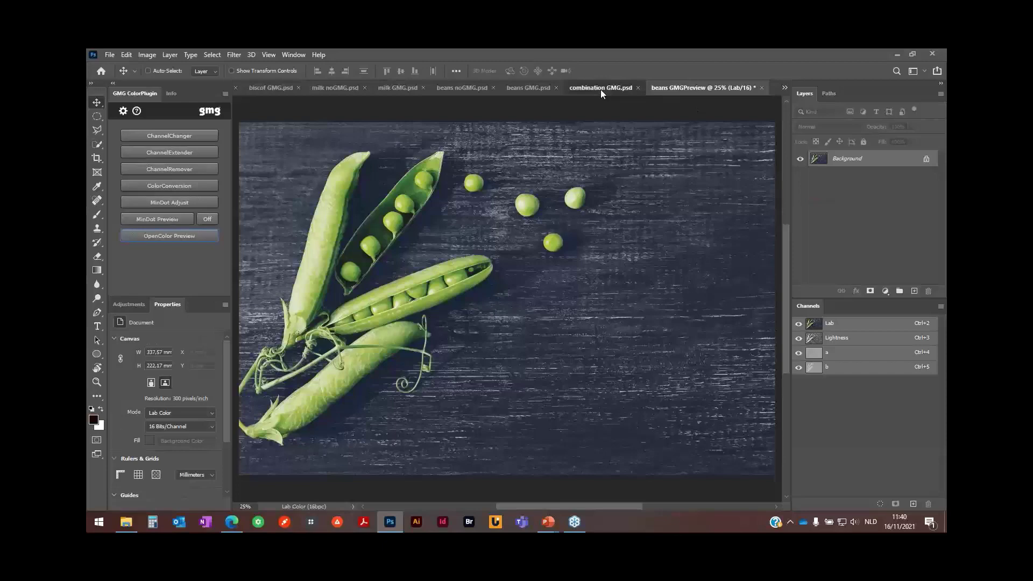
- In combination GMG.psd, preview the bump layer's effect and inspect the Cyan, Magenta, Yellow and Black channels one by one
{"action": "left_click", "coordinate": [601, 88]}
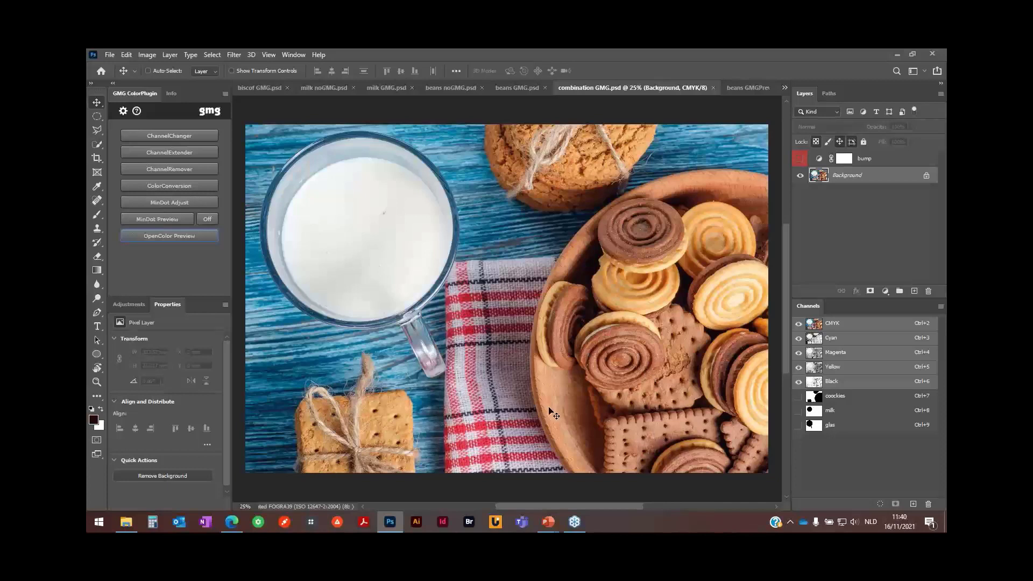
{"action": "left_click", "coordinate": [800, 160]}
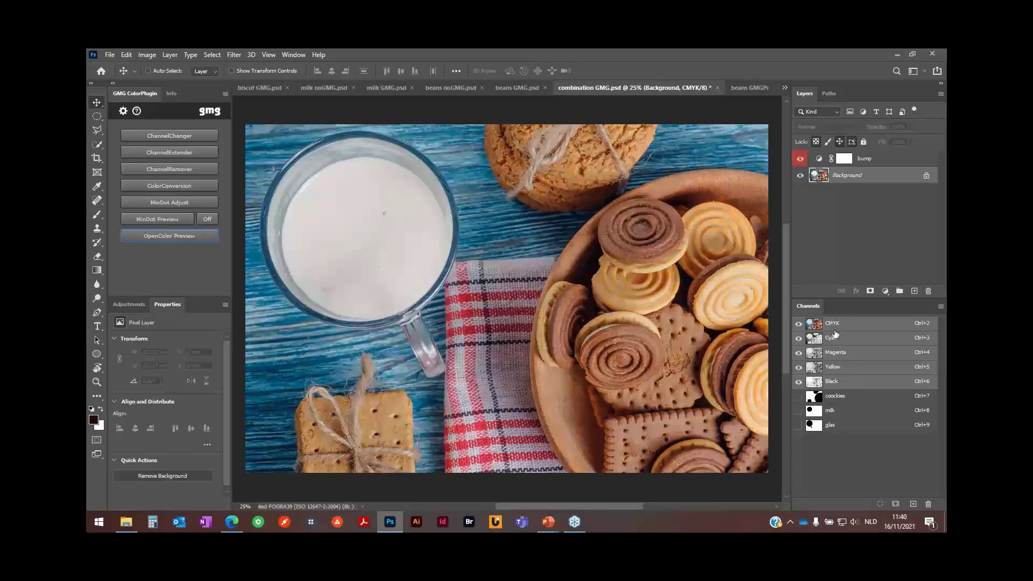
{"action": "left_click", "coordinate": [842, 343]}
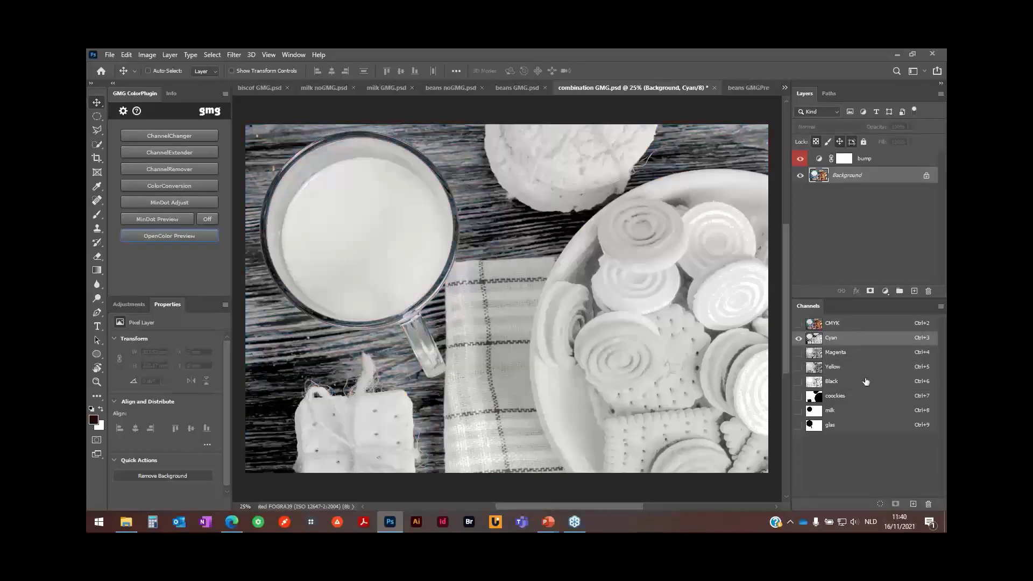
{"action": "left_click", "coordinate": [842, 353]}
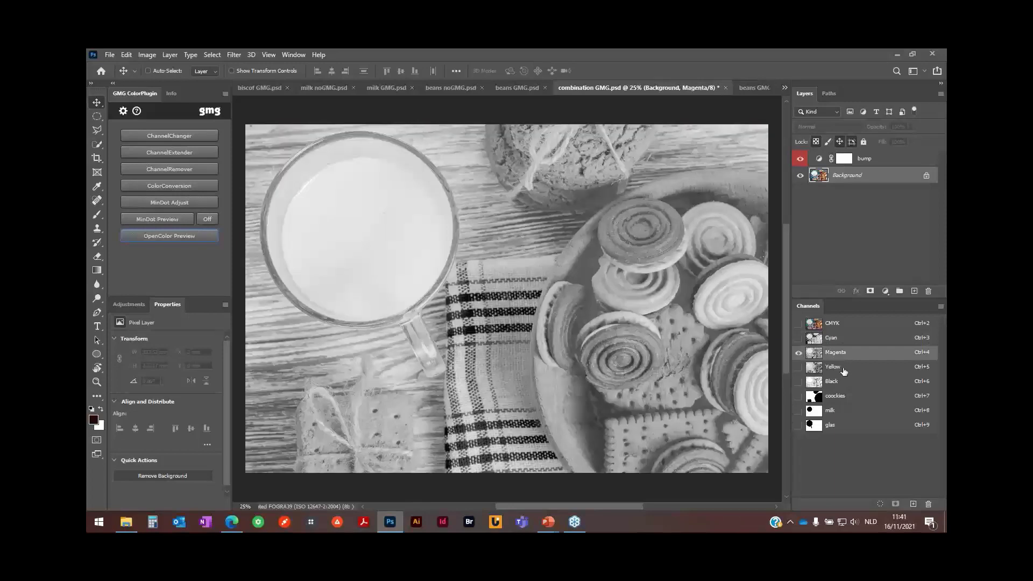
{"action": "left_click", "coordinate": [842, 367]}
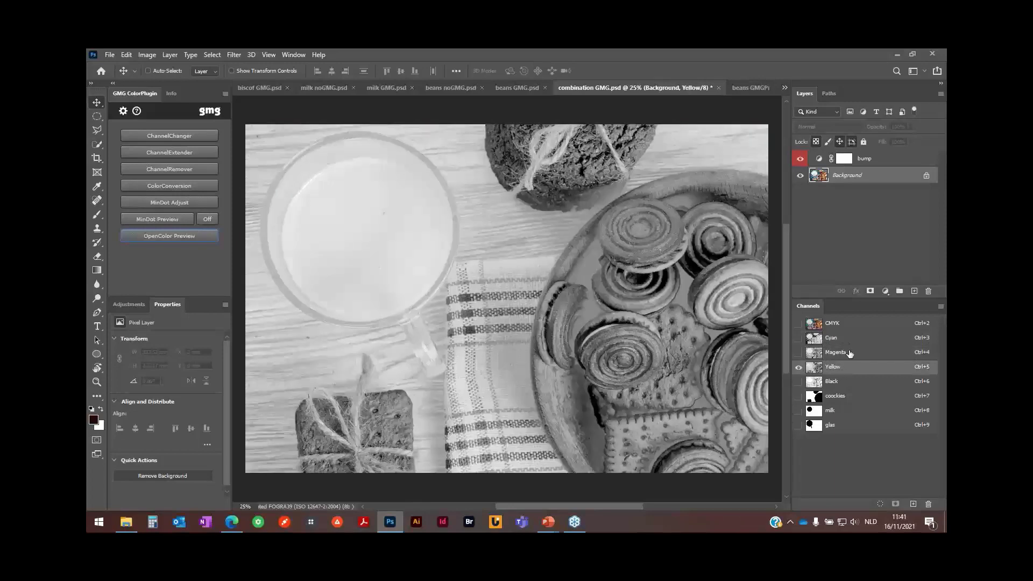
{"action": "left_click", "coordinate": [842, 383]}
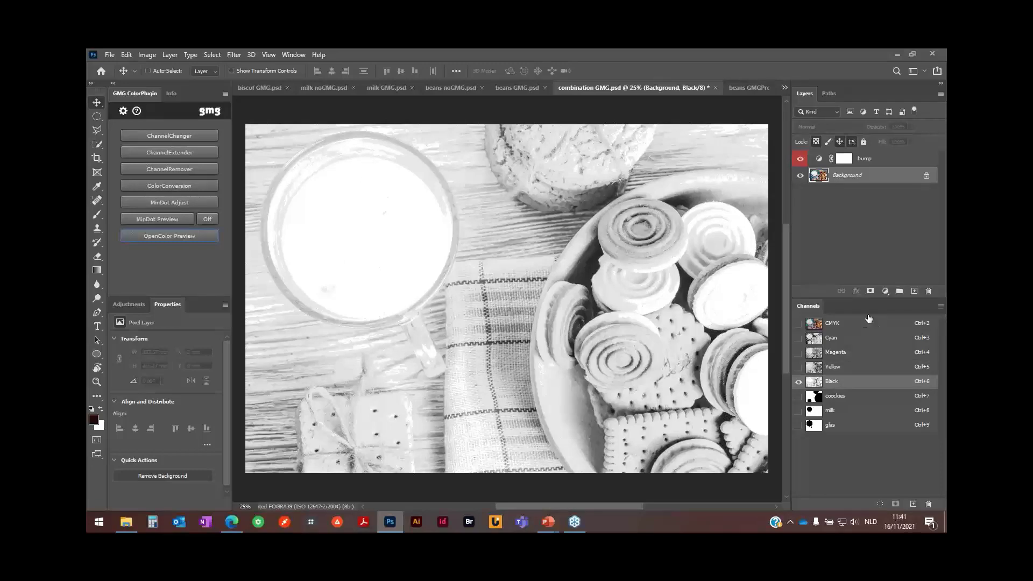
{"action": "left_click", "coordinate": [854, 325]}
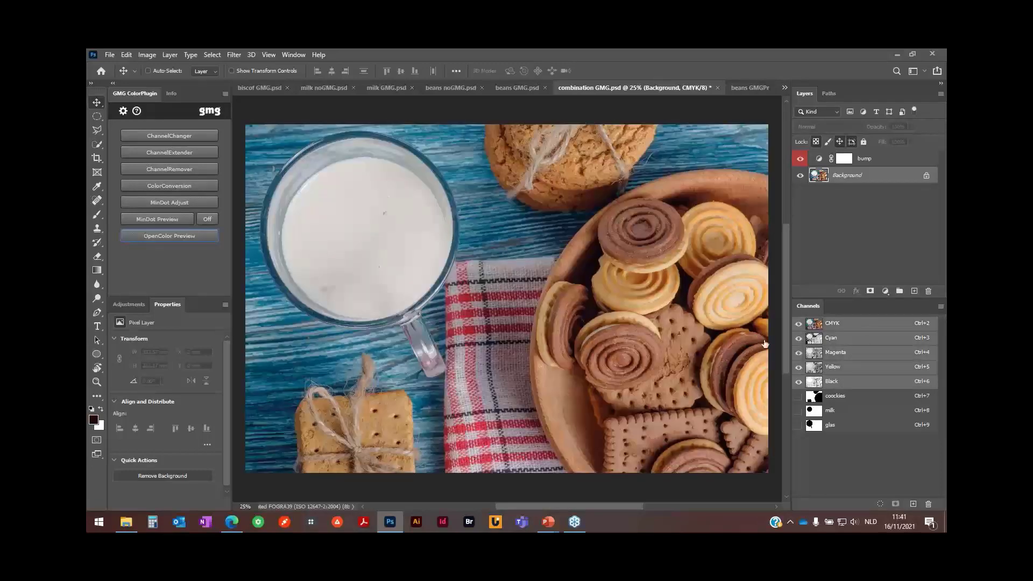
{"action": "left_click", "coordinate": [798, 159]}
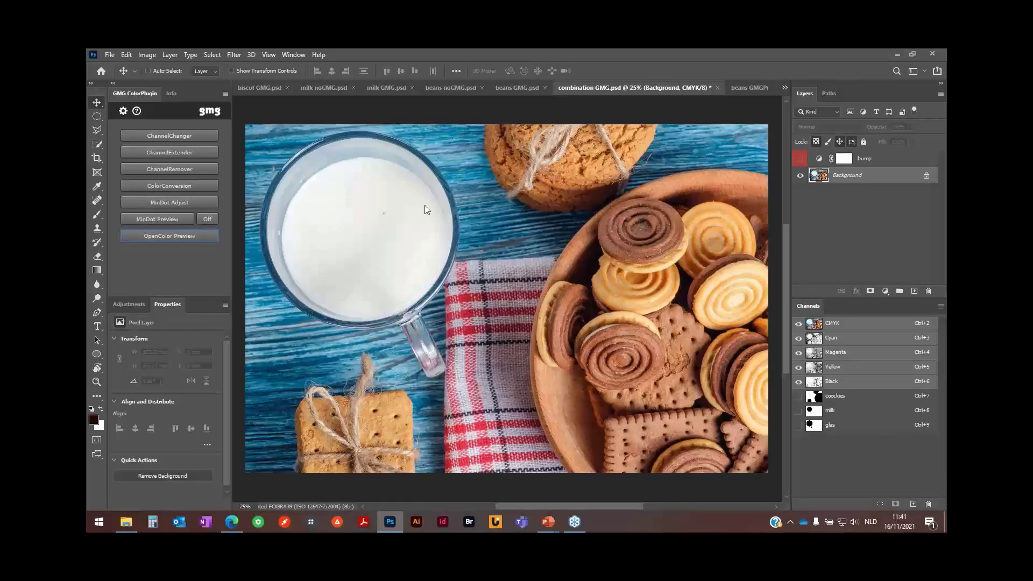
- Duplicate the Background layer and name the copy "no cayn"
{"action": "left_click_drag", "start_coordinate": [849, 178], "coordinate": [912, 290]}
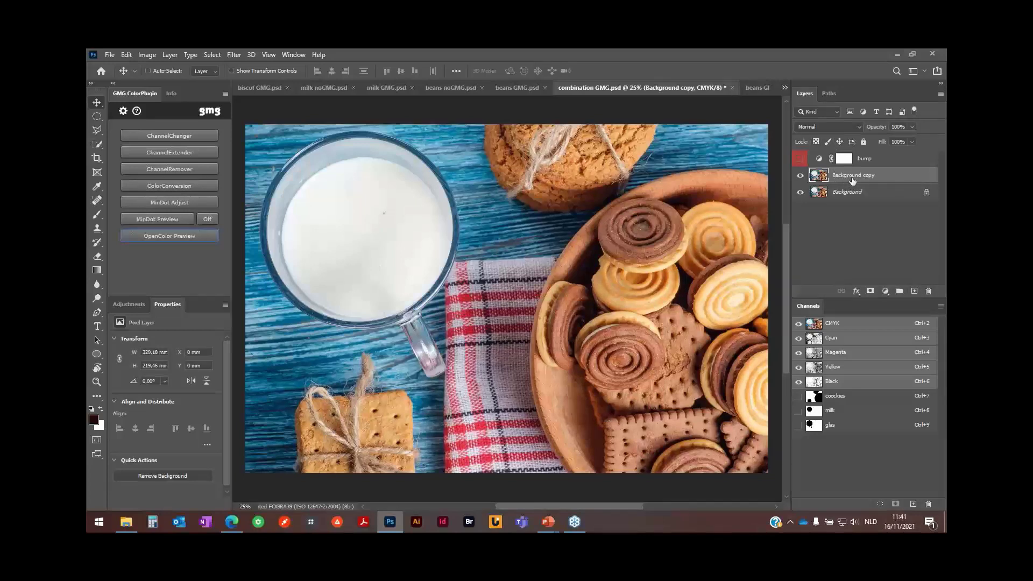
{"action": "double_click", "coordinate": [851, 178]}
{"action": "type", "text": "no cayn"}
{"action": "key", "text": "Return"}
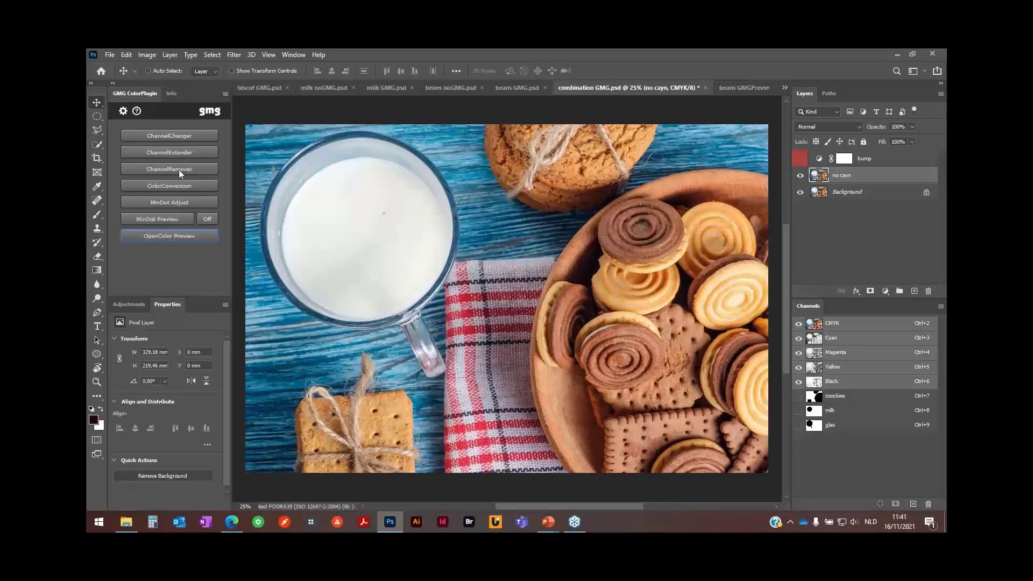
- Remove cyan from the "no cayn" layer with ChannelRemover, keeping Magenta, Yellow and Black
{"action": "left_click", "coordinate": [178, 169]}
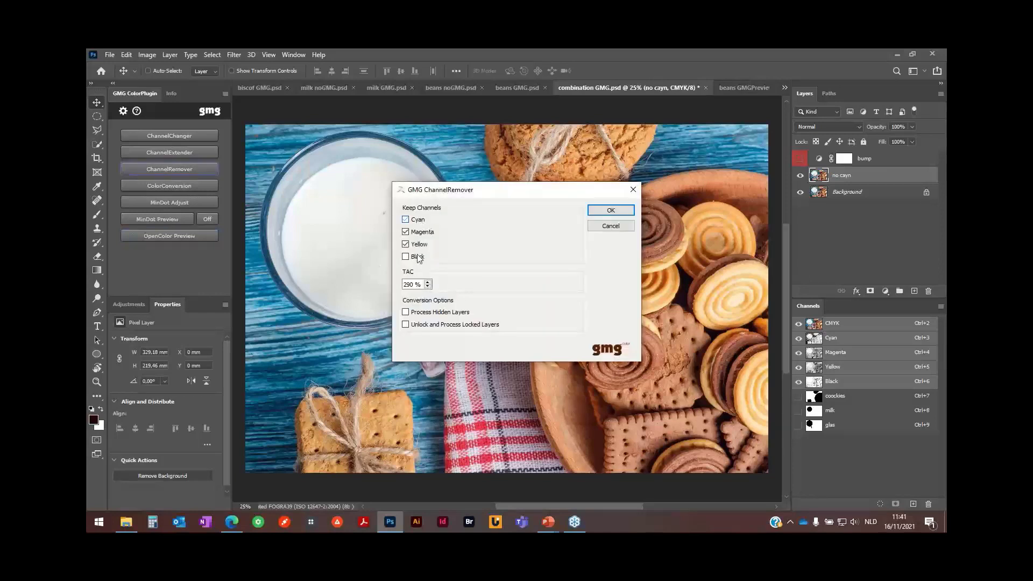
{"action": "left_click", "coordinate": [418, 257]}
{"action": "left_click", "coordinate": [610, 210]}
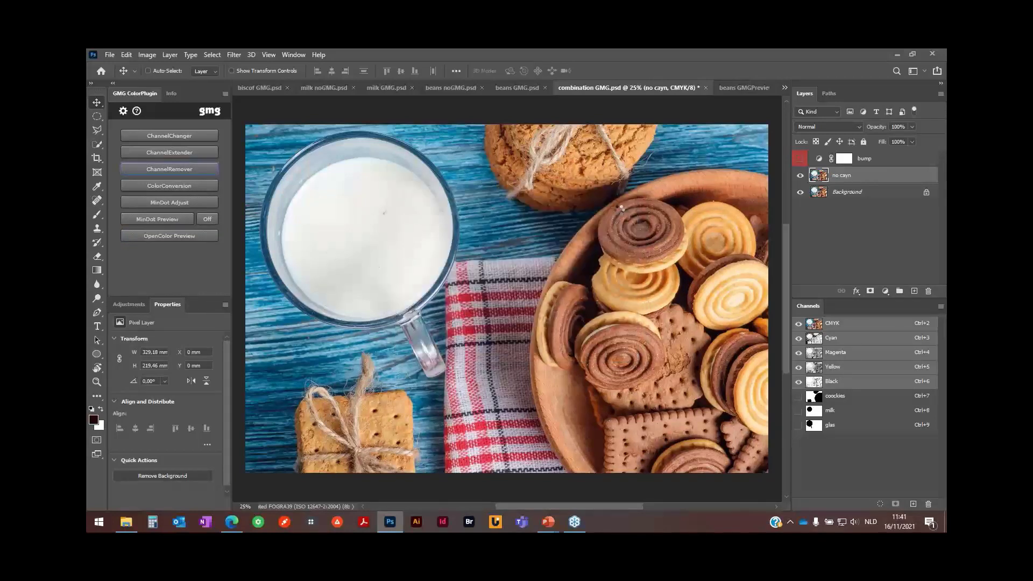
- Hide the "no cayn" layer, then duplicate the Background layer and name the copy "no black"
{"action": "left_click", "coordinate": [801, 177]}
{"action": "left_click_drag", "start_coordinate": [847, 192], "coordinate": [913, 290]}
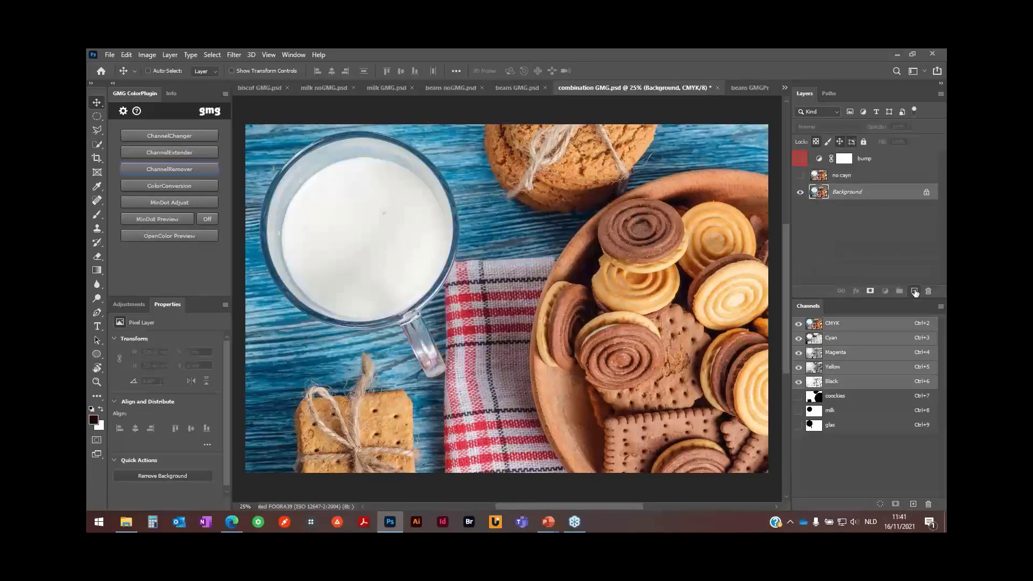
{"action": "double_click", "coordinate": [855, 192]}
{"action": "type", "text": "no black"}
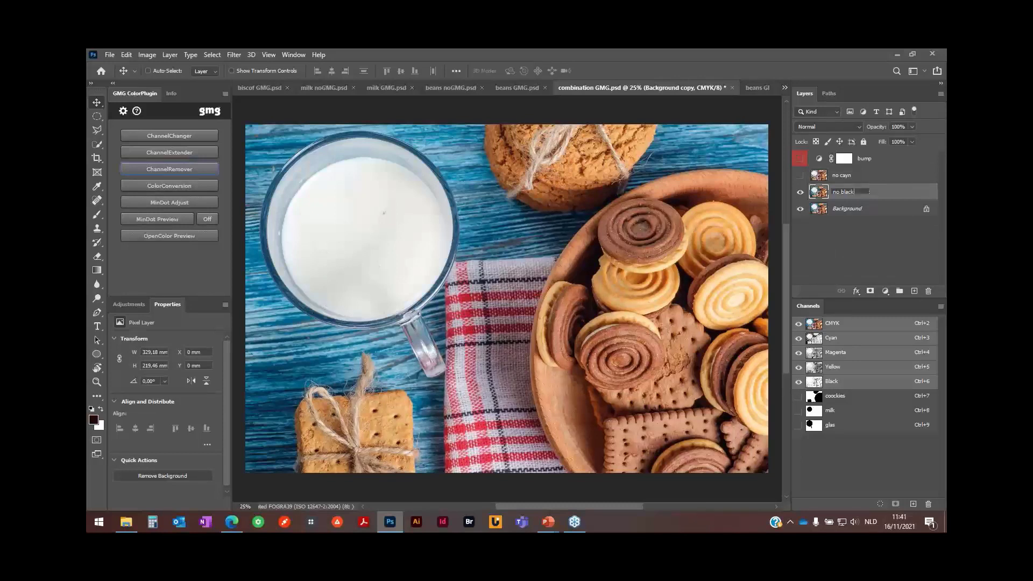
{"action": "key", "text": "Return"}
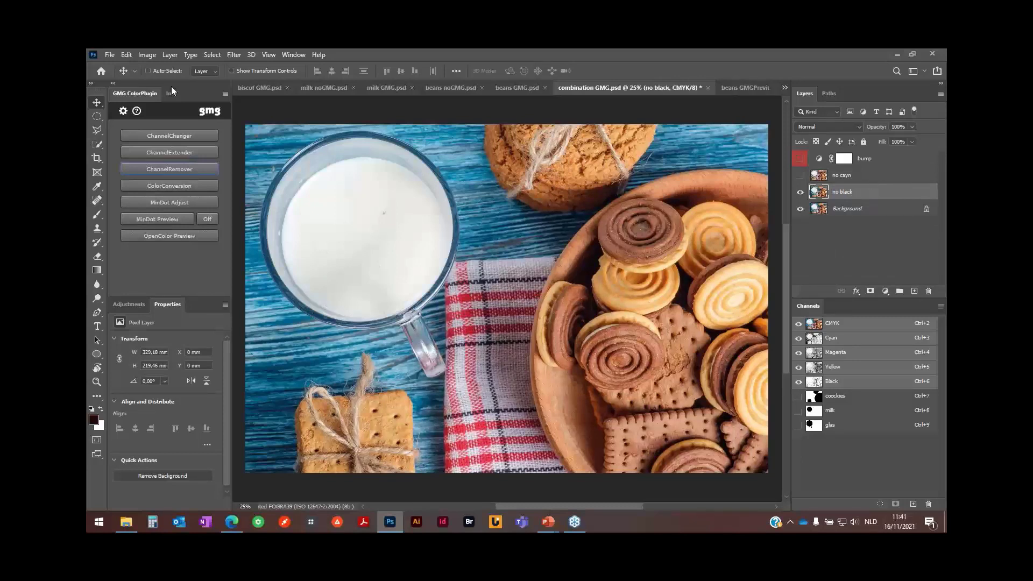
- Remove black from the "no black" layer with ChannelRemover, keeping Cyan, Magenta and Yellow, and show the "no cayn" layer again
{"action": "left_click", "coordinate": [199, 170]}
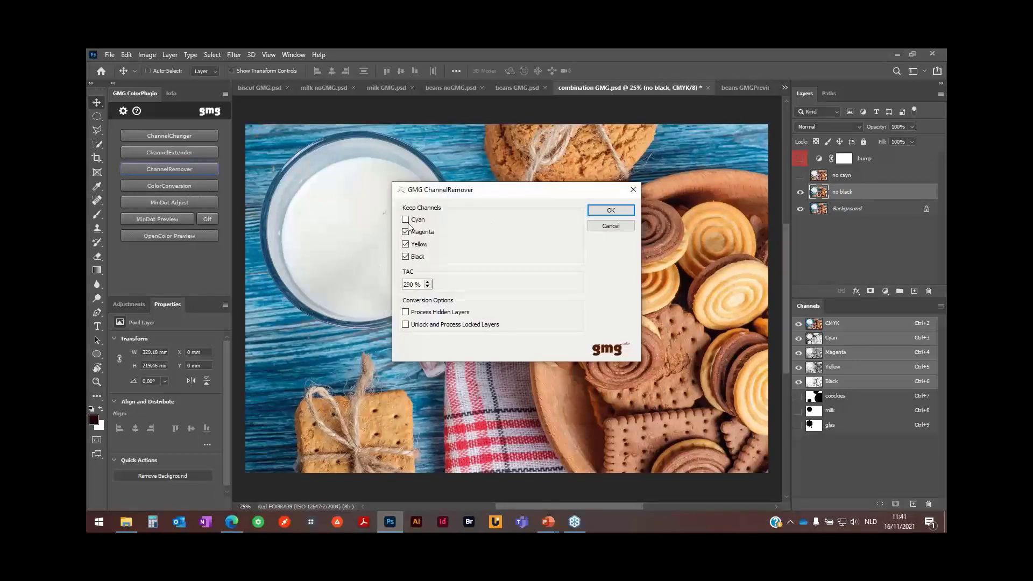
{"action": "left_click", "coordinate": [611, 210]}
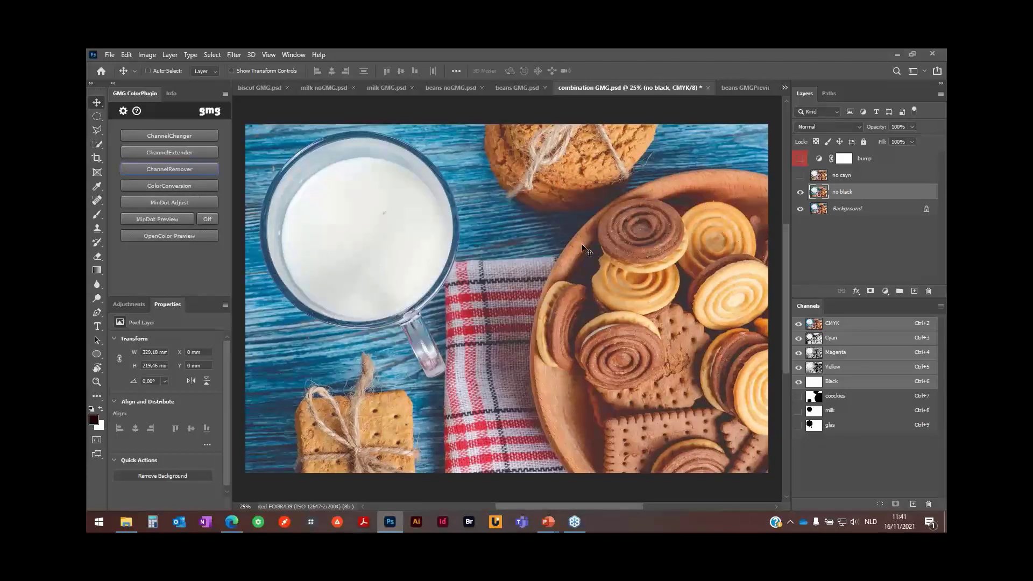
{"action": "left_click", "coordinate": [800, 176]}
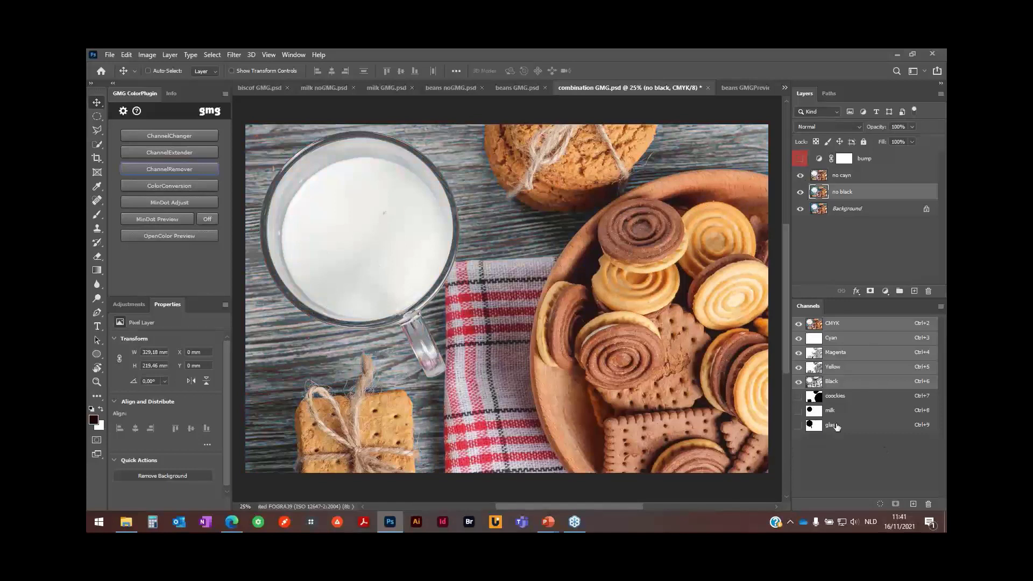
- Load the coockies channel as a selection and add it as a layer mask to the "no cayn" layer
{"action": "left_click_drag", "start_coordinate": [817, 431], "coordinate": [817, 401]}
{"action": "left_click", "coordinate": [814, 397], "text": "ctrl"}
{"action": "left_click", "coordinate": [866, 176]}
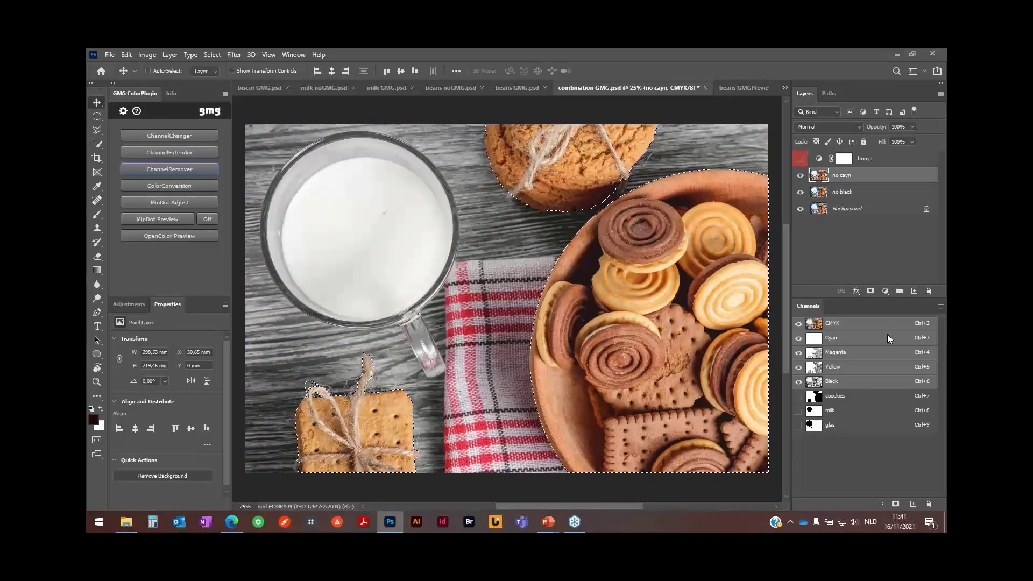
{"action": "left_click", "coordinate": [870, 291]}
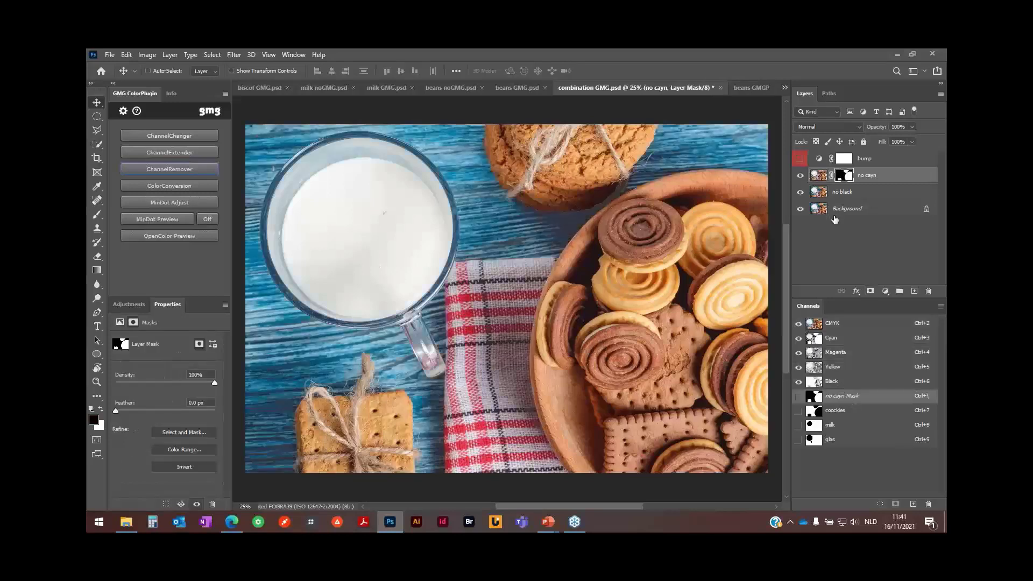
- Load the glas channel as a selection and add it as a layer mask to the "no black" layer
{"action": "left_click", "coordinate": [840, 194]}
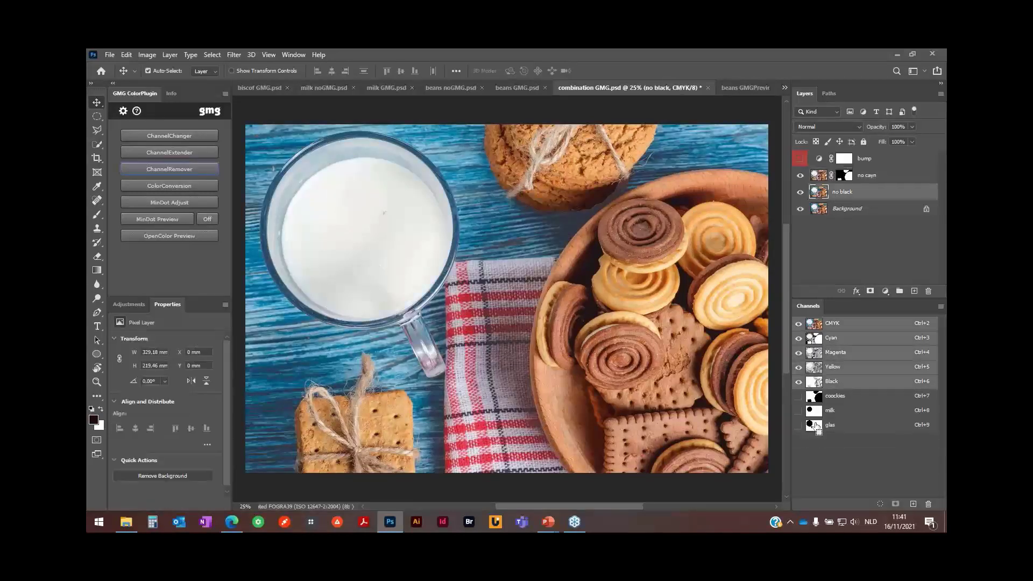
{"action": "left_click", "coordinate": [815, 426], "text": "ctrl"}
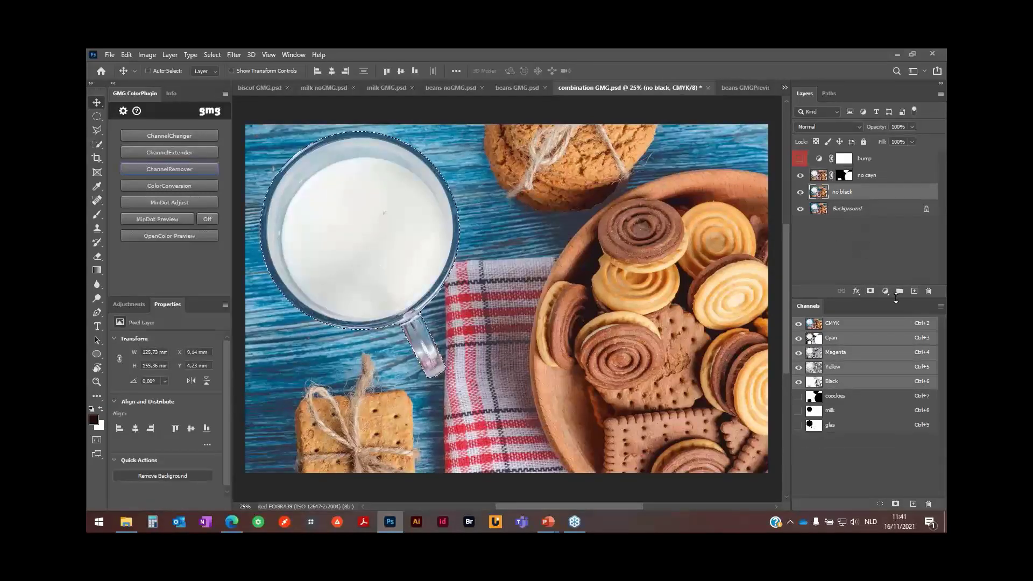
{"action": "left_click", "coordinate": [870, 291]}
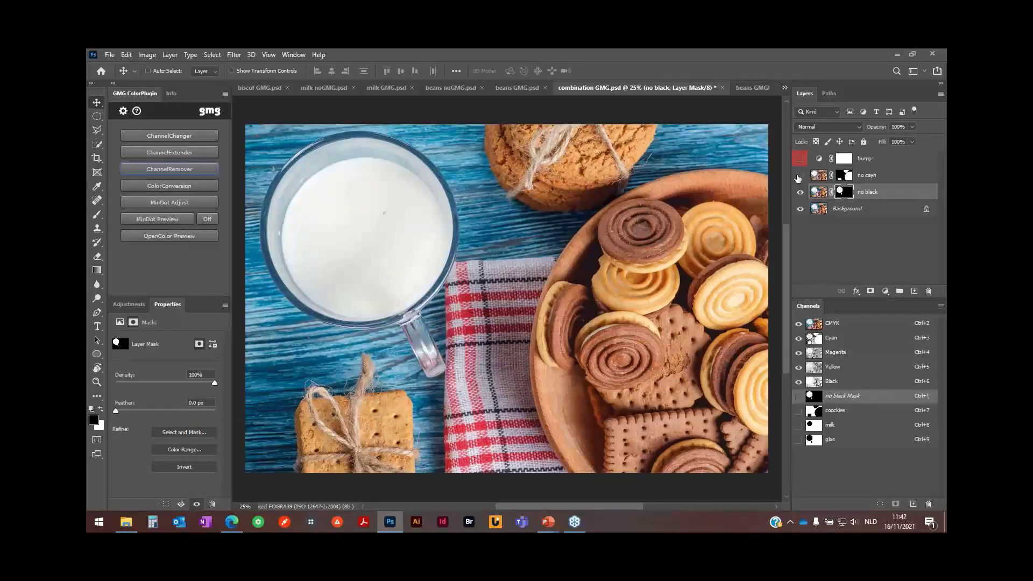
- With the "no cayn" and "no black" layers hidden, place a duplicate of the Background above them and name it "channel chnager"
{"action": "left_click", "coordinate": [800, 192]}
{"action": "left_click", "coordinate": [867, 208]}
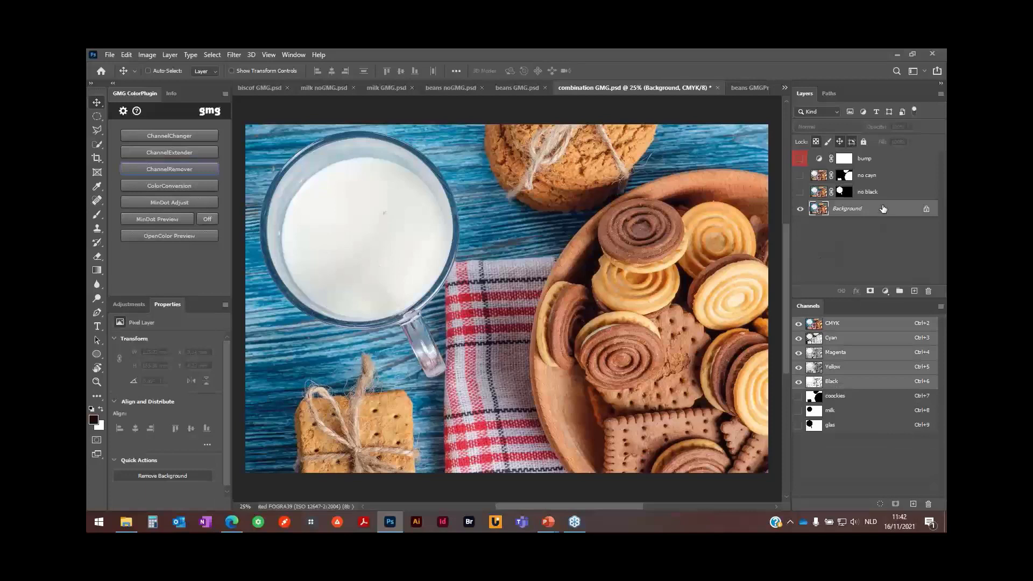
{"action": "left_click_drag", "start_coordinate": [883, 209], "coordinate": [914, 290]}
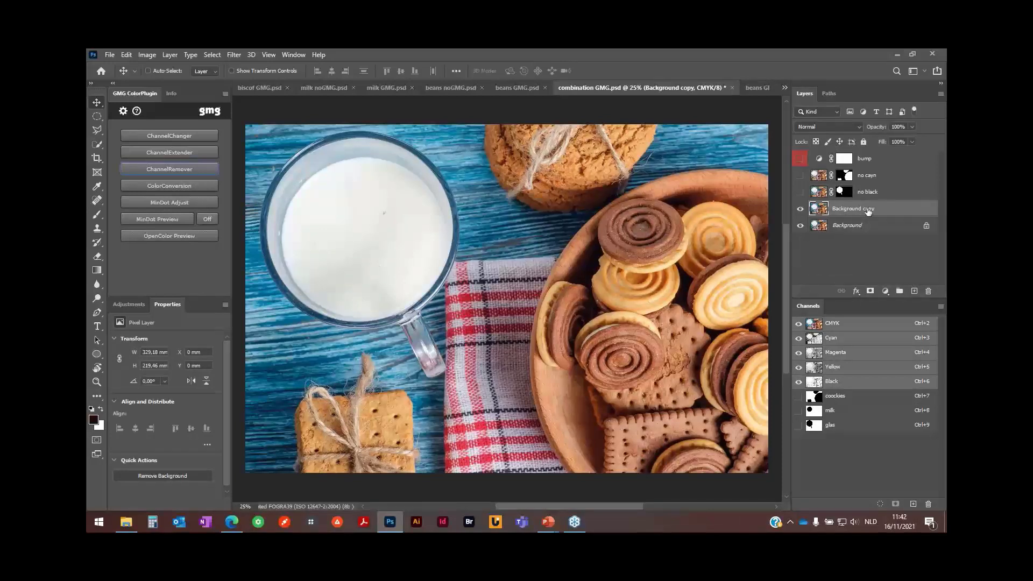
{"action": "left_click_drag", "start_coordinate": [898, 207], "coordinate": [859, 179]}
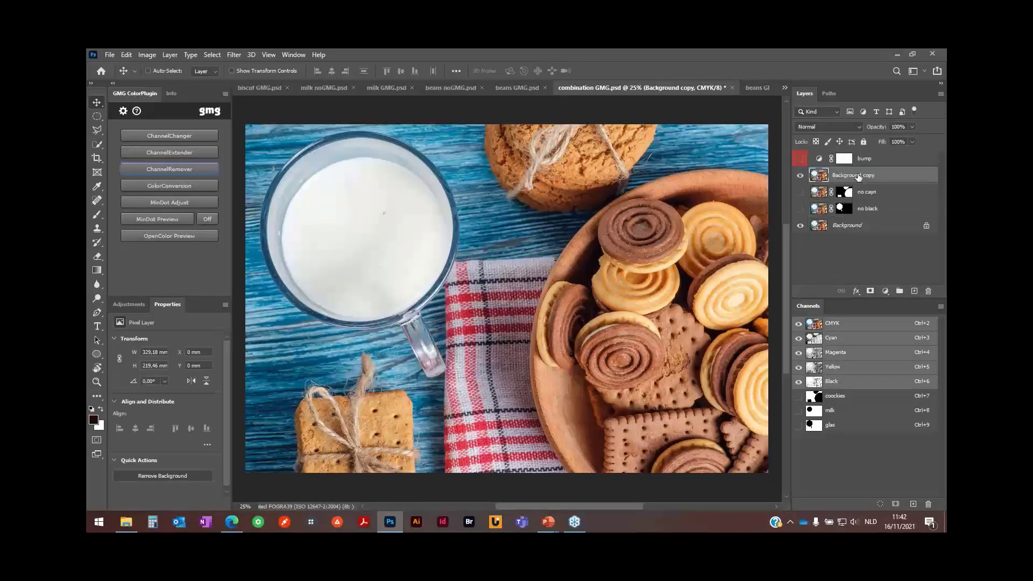
{"action": "double_click", "coordinate": [858, 175]}
{"action": "type", "text": "channel chnager"}
{"action": "key", "text": "Return"}
- Convert the "channel chnager" layer with ChannelChanger, using PANTONE Warm Gray 1 C as the only output channel
{"action": "left_click", "coordinate": [203, 135]}
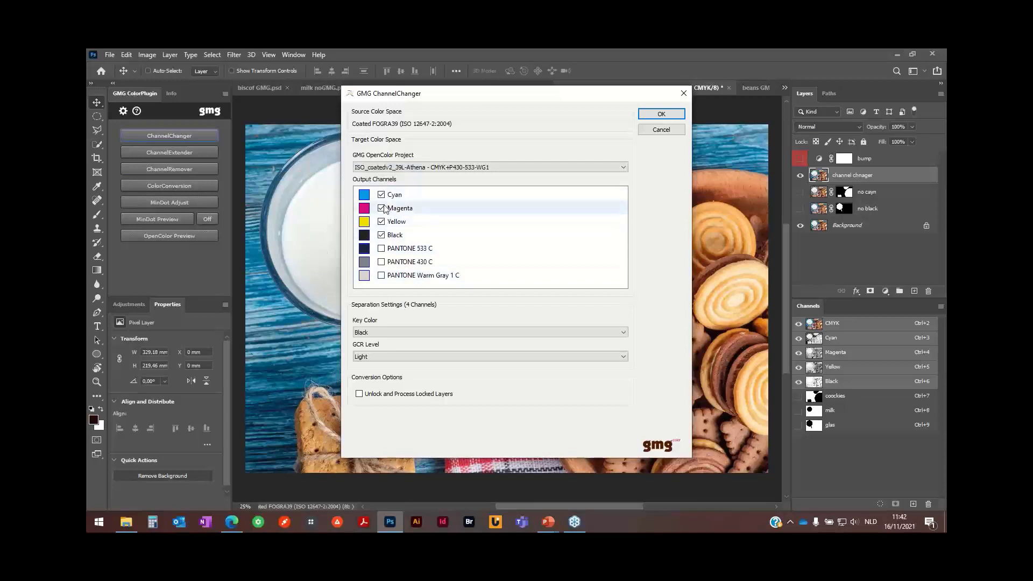
{"action": "left_click", "coordinate": [380, 194]}
{"action": "left_click", "coordinate": [381, 207]}
{"action": "left_click", "coordinate": [381, 221]}
{"action": "left_click", "coordinate": [381, 234]}
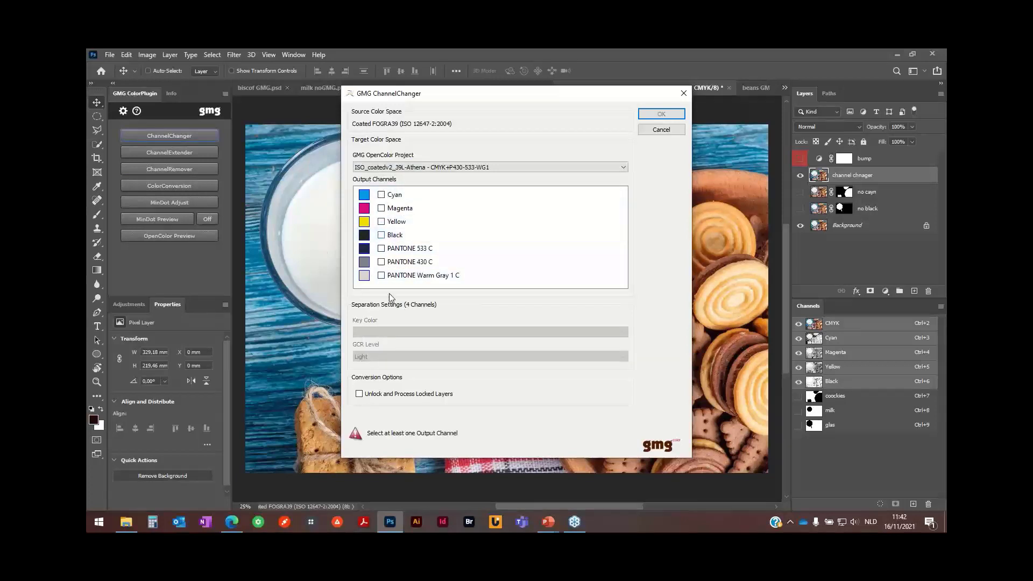
{"action": "left_click", "coordinate": [380, 275]}
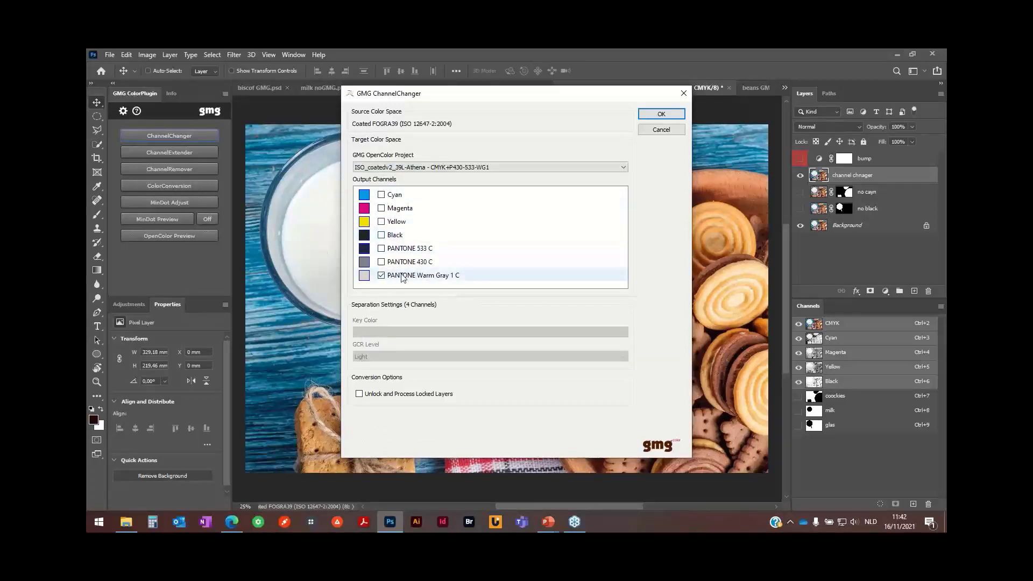
{"action": "left_click", "coordinate": [661, 113]}
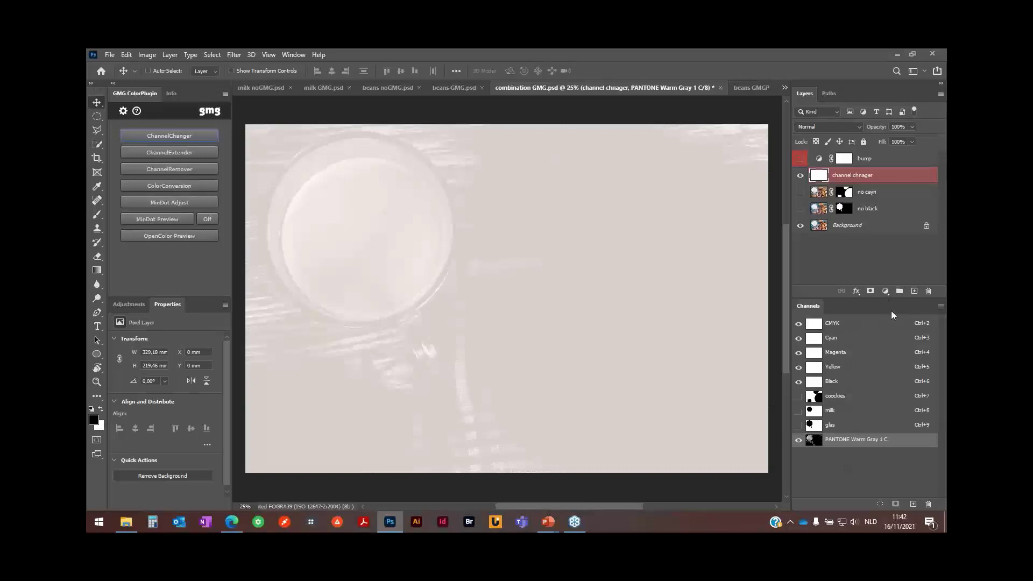
- Using the milk channel's selection, clear everything outside the milk area from the PANTONE Warm Gray 1 C channel and deselect
{"action": "left_click", "coordinate": [815, 411], "text": "ctrl"}
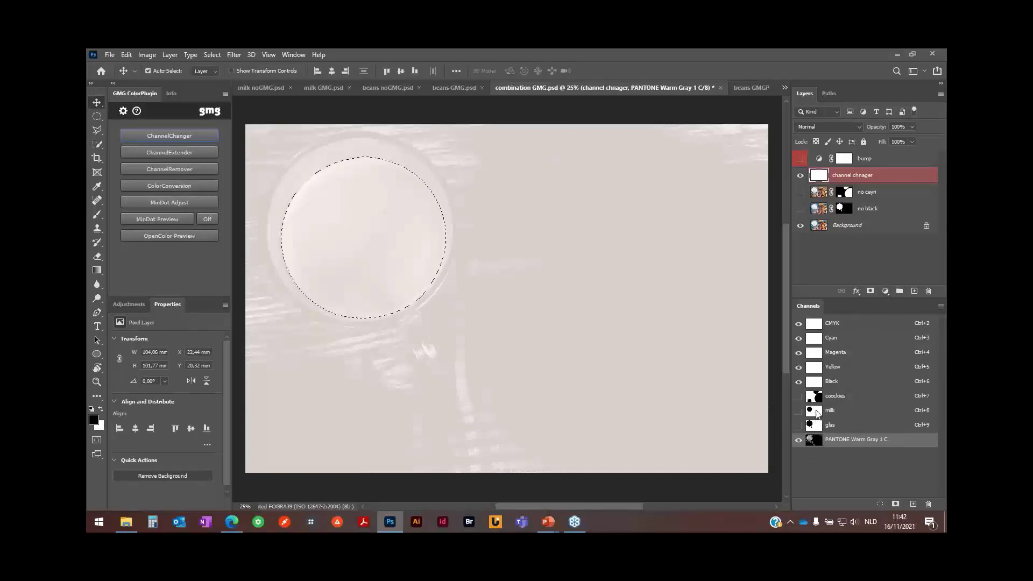
{"action": "left_click", "coordinate": [846, 446], "text": "ctrl"}
{"action": "key", "text": "Delete"}
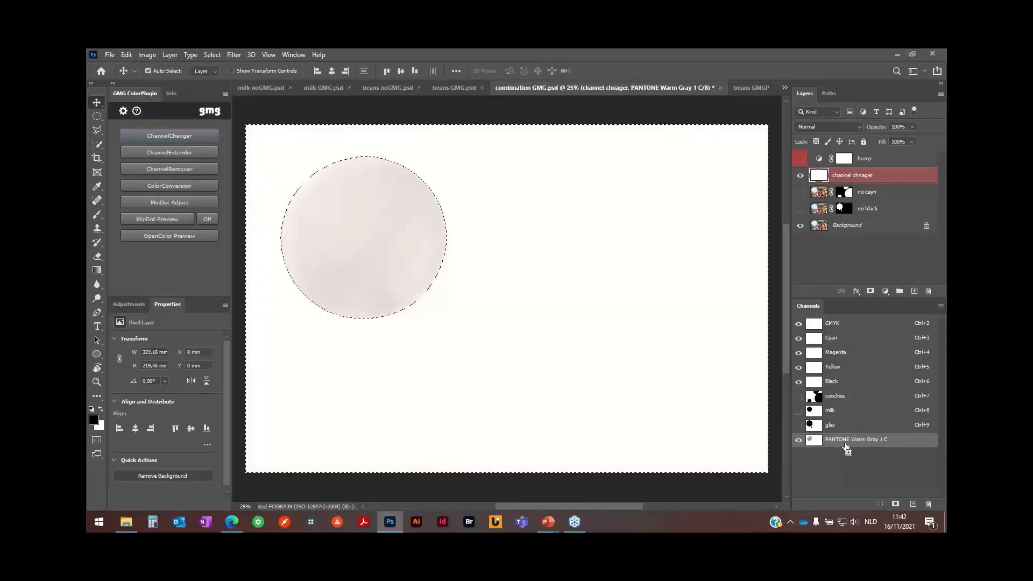
{"action": "key", "text": "ctrl+d"}
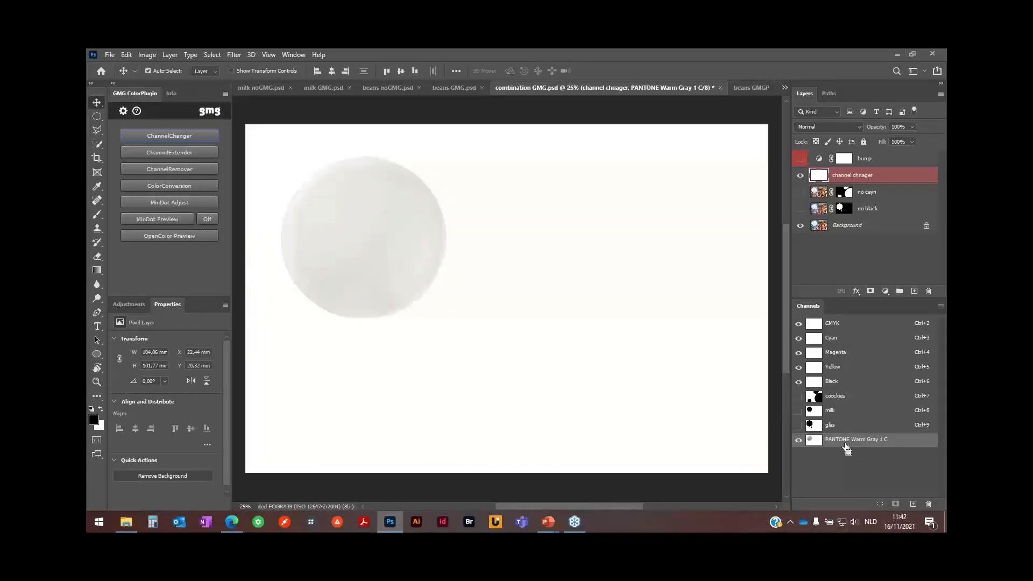
- Mask the "channel chnager" layer with the milk channel's selection and show the "no cayn" and "no black" layers
{"action": "left_click", "coordinate": [870, 291]}
{"action": "key", "text": "ctrl+z"}
{"action": "left_click_drag", "start_coordinate": [818, 443], "coordinate": [818, 418]}
{"action": "left_click", "coordinate": [815, 411], "text": "ctrl"}
{"action": "left_click", "coordinate": [869, 291]}
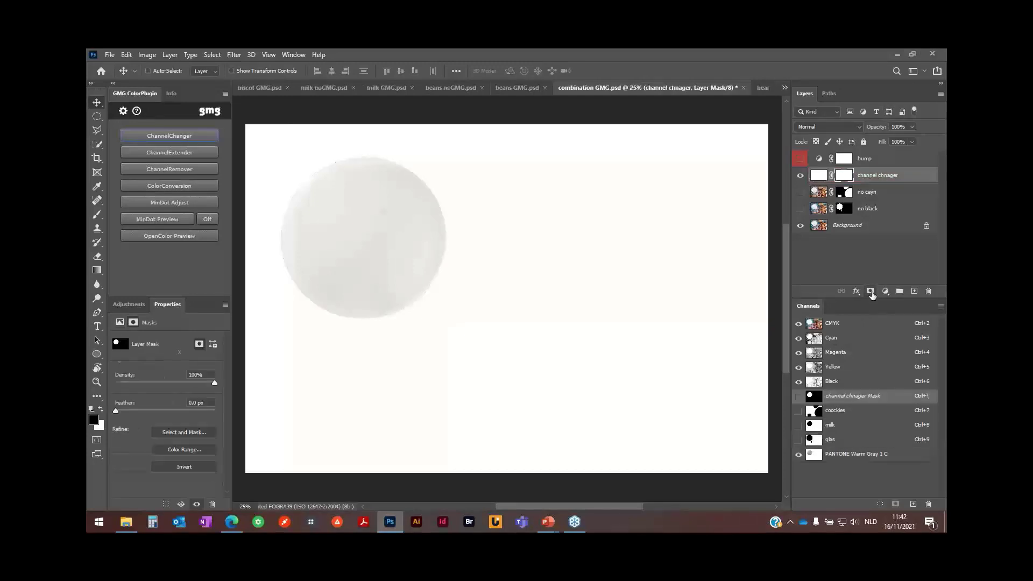
{"action": "left_click_drag", "start_coordinate": [800, 192], "coordinate": [800, 208]}
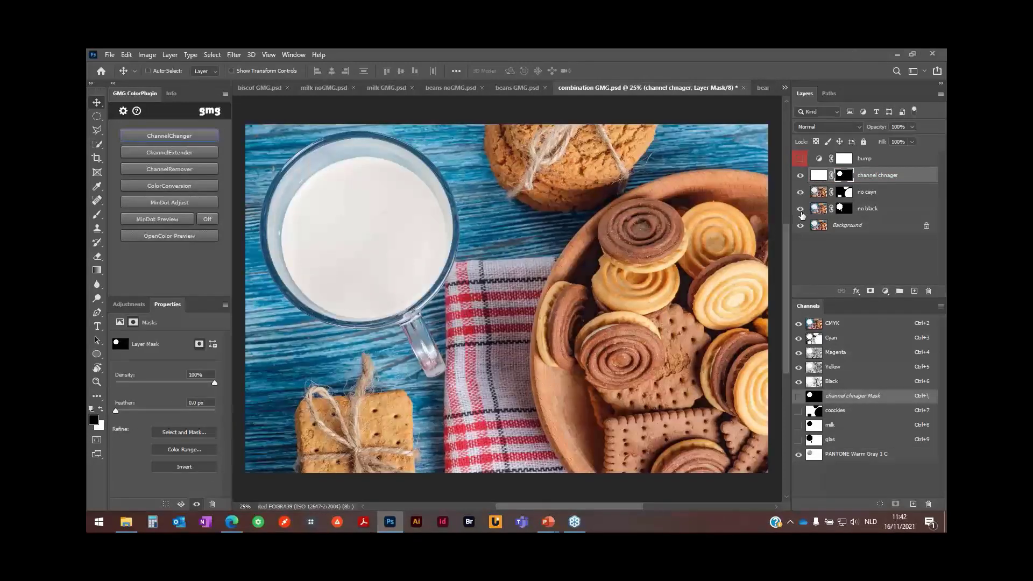
- Show the "bump" layer and inspect the Cyan, Magenta, Yellow and Black channels individually before restoring the CMYK composite with PANTONE Warm Gray 1 C
{"action": "left_click", "coordinate": [799, 159]}
{"action": "left_click", "coordinate": [853, 342]}
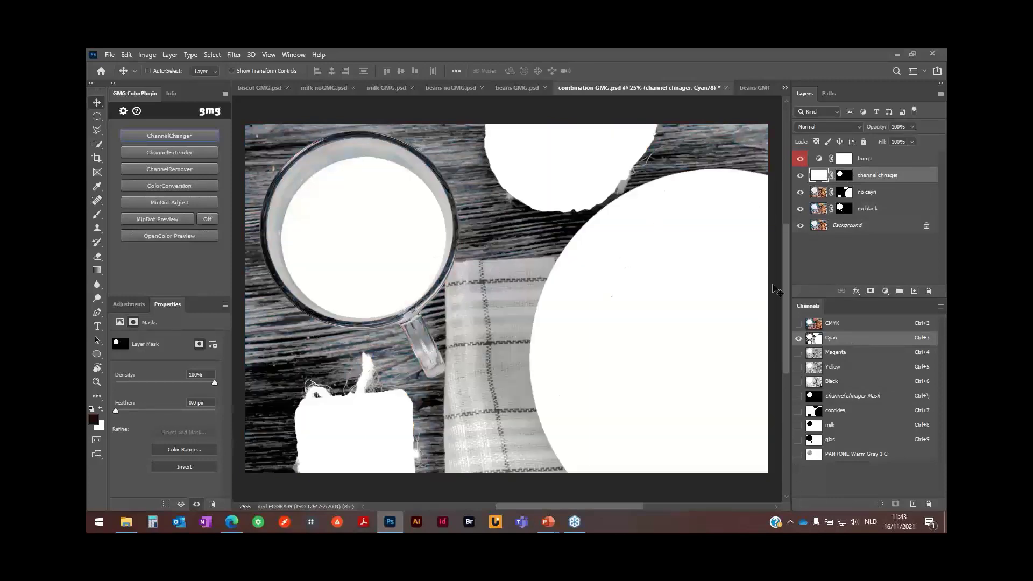
{"action": "left_click", "coordinate": [852, 355]}
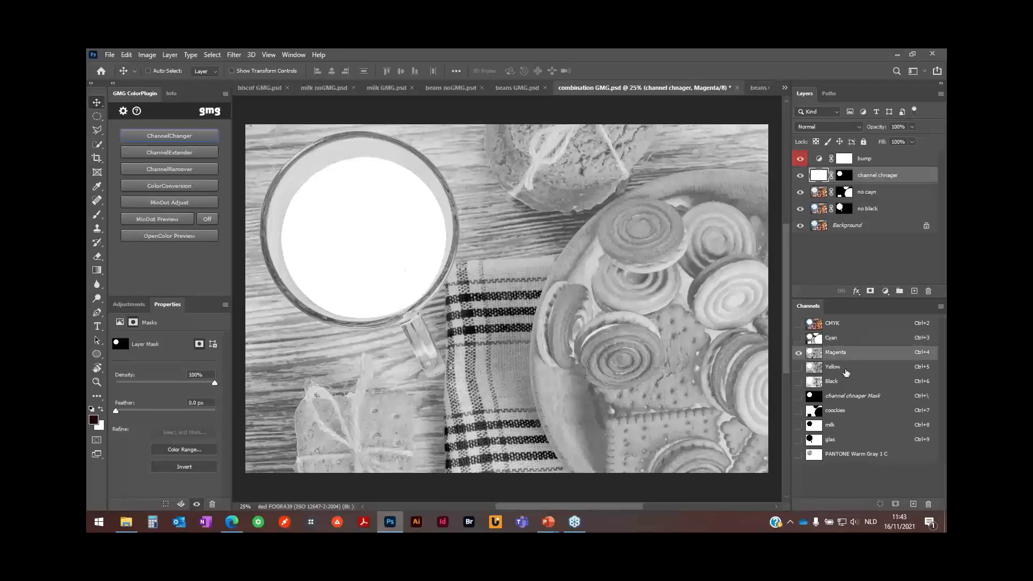
{"action": "left_click", "coordinate": [845, 369]}
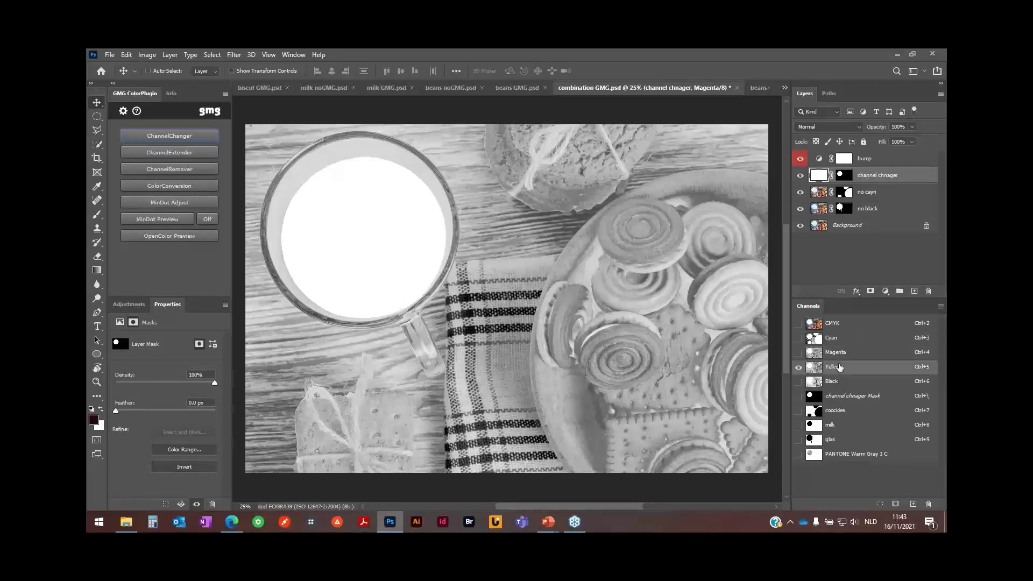
{"action": "left_click", "coordinate": [846, 381]}
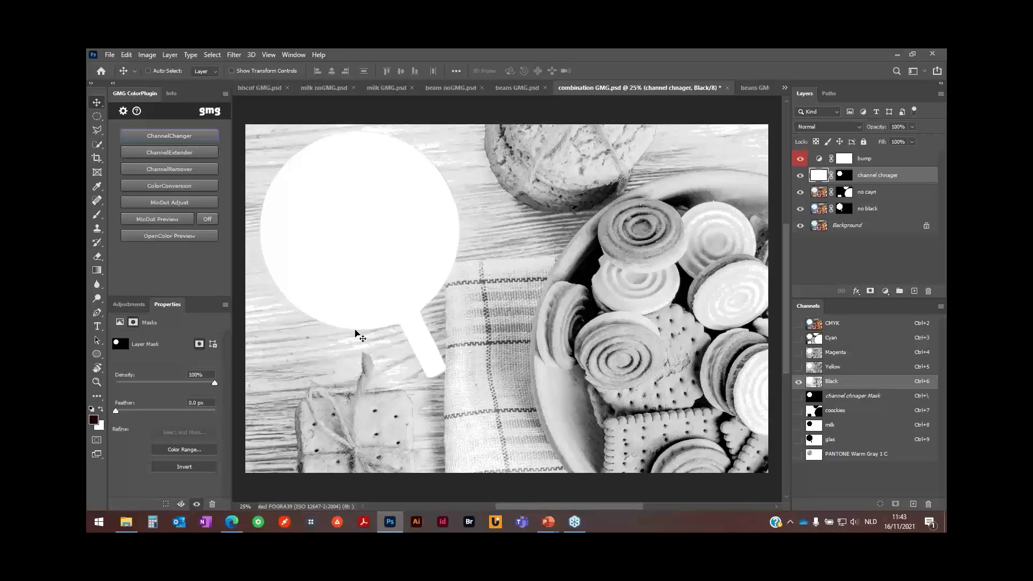
{"action": "left_click", "coordinate": [867, 325]}
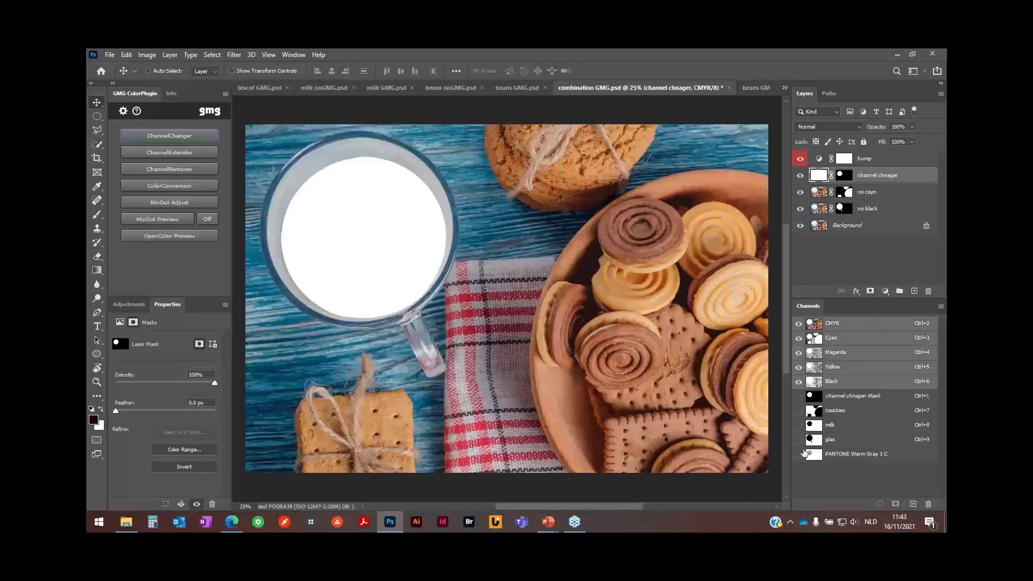
{"action": "left_click", "coordinate": [798, 455]}
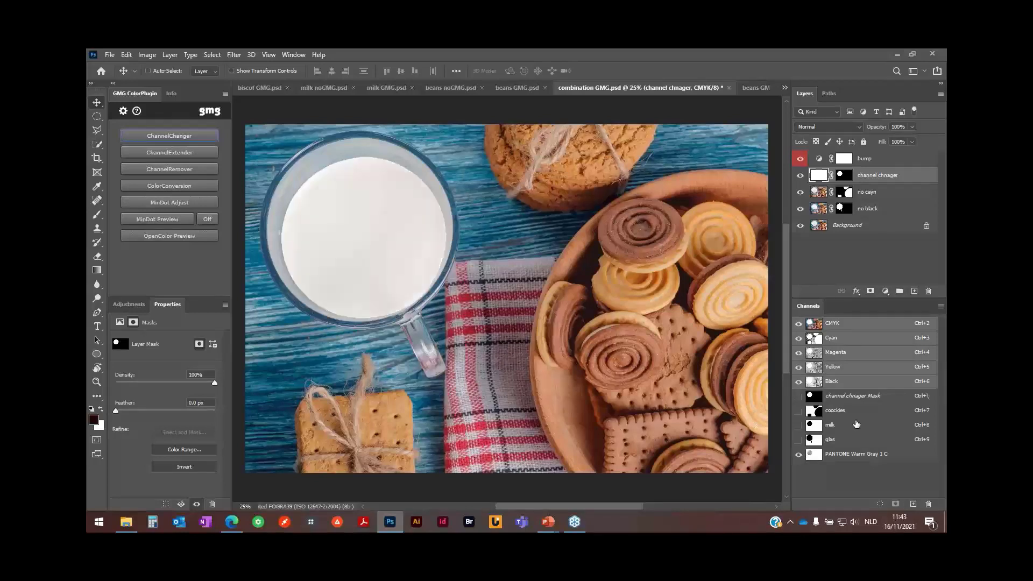